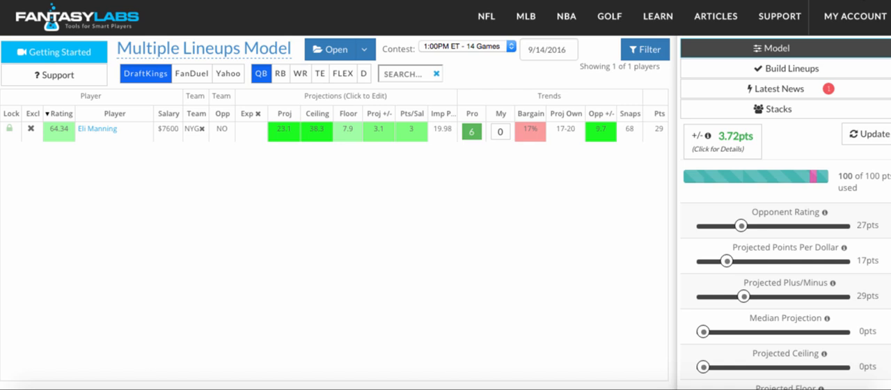
- Among the wide receivers, exclude Antonio Brown from the model and lock Odell Beckham into the lineups
click(280, 74)
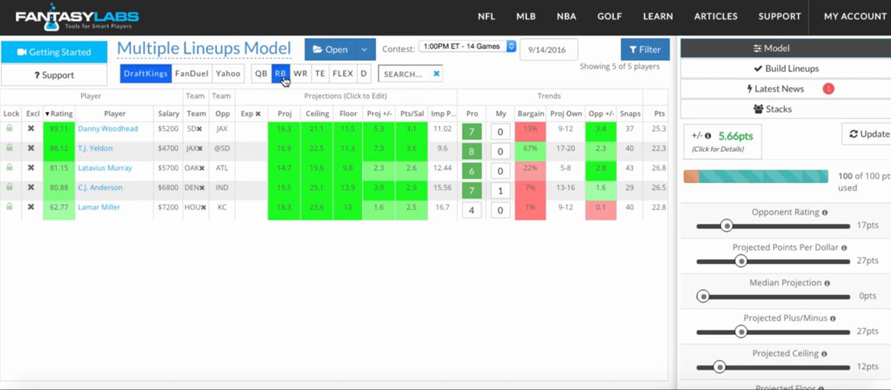
click(298, 75)
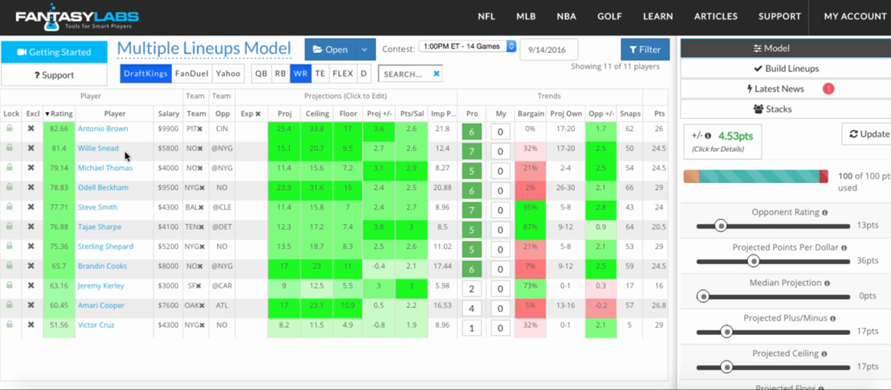
click(30, 132)
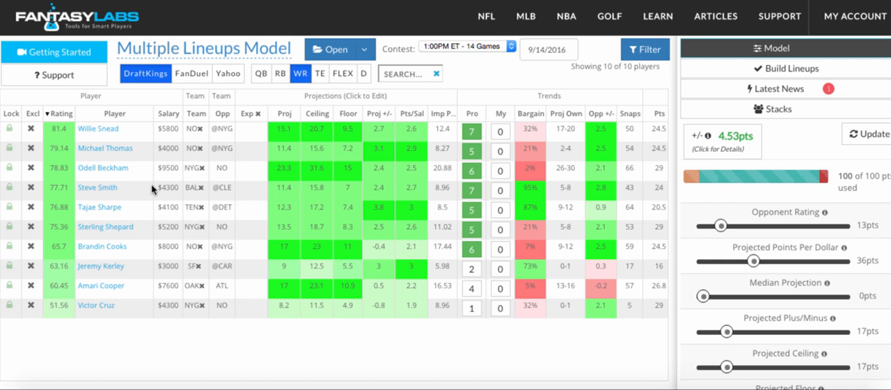
click(9, 168)
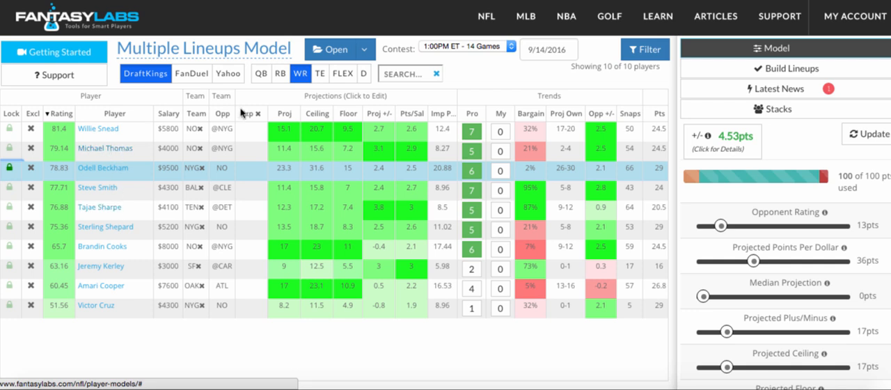
- Set the exposure of tight end Coby Fleener to 50
click(318, 75)
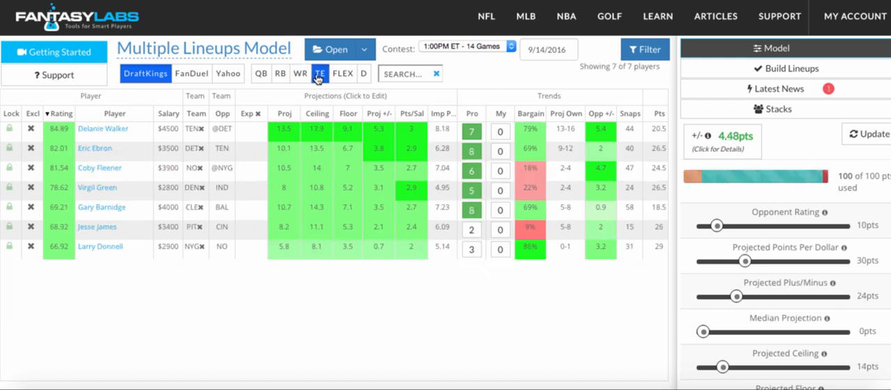
click(250, 169)
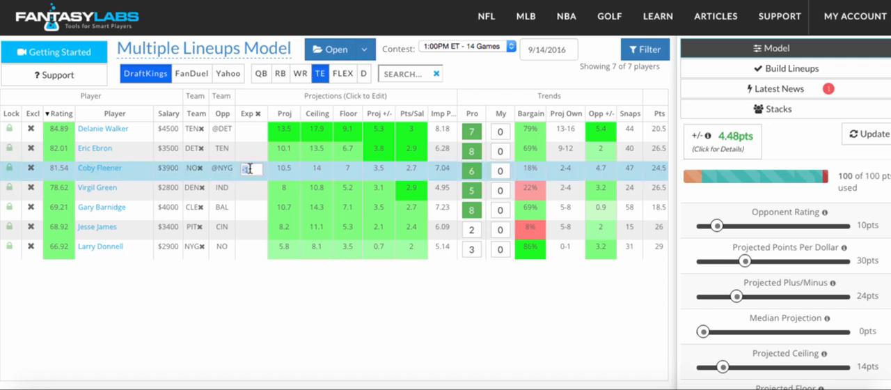
text(50)
- Open the Lineup Builder for generating multiple lineups and set the number of lineups to 25
click(754, 69)
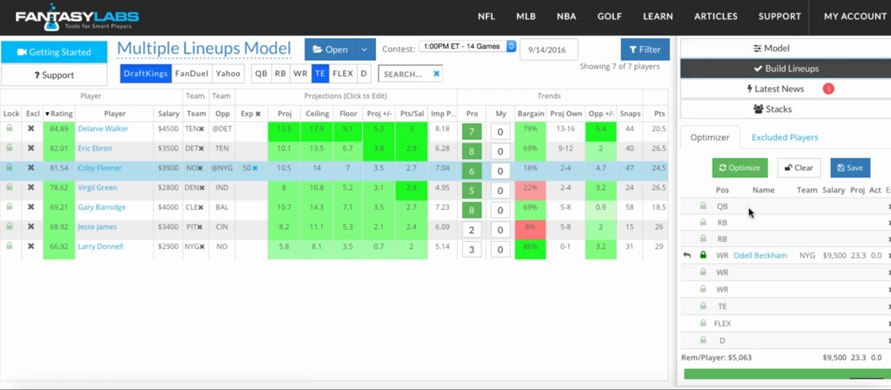
scroll(750, 245, down, 1)
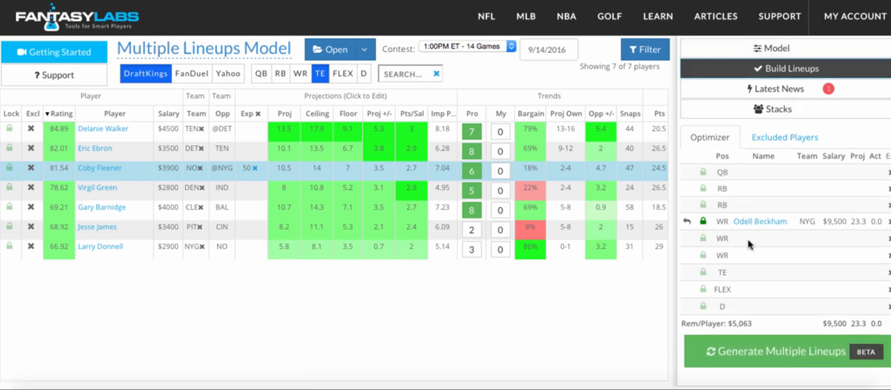
click(740, 349)
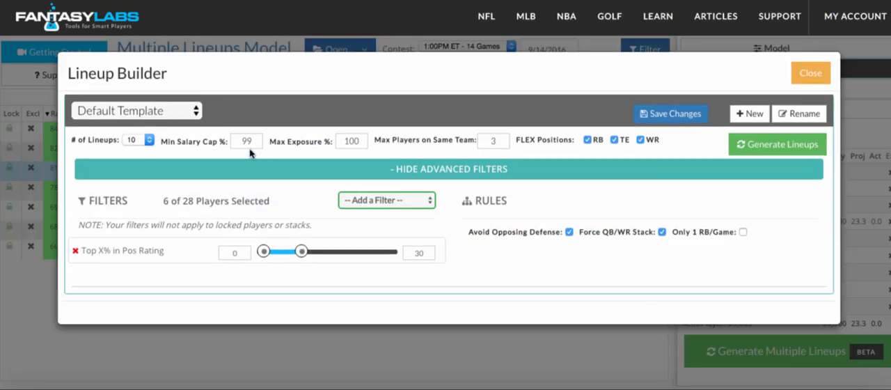
click(136, 142)
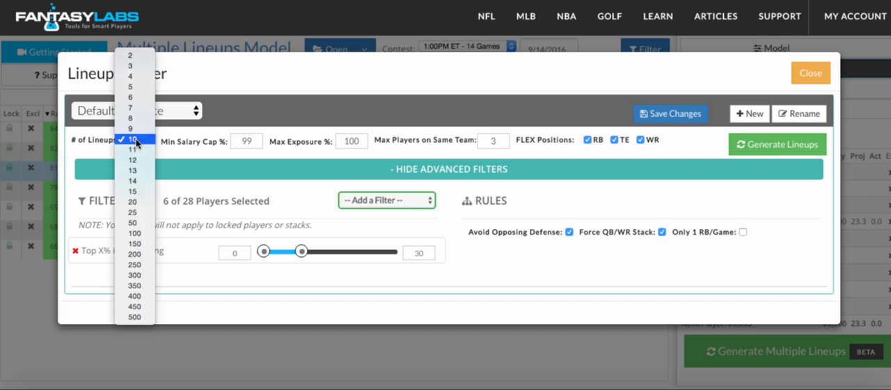
click(135, 212)
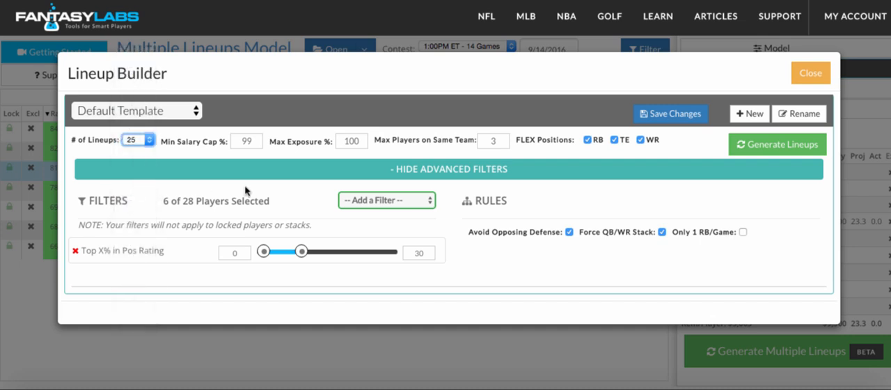
- Widen the Top X% in Pos Rating filter to a range of 0 to 100
drag(302, 251, 392, 251)
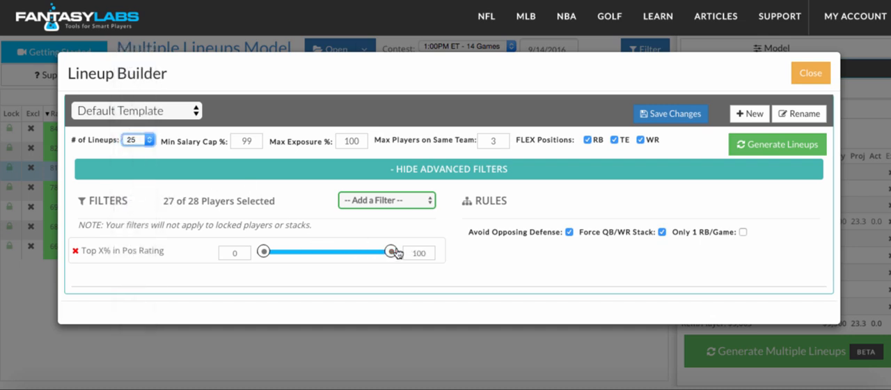
click(402, 204)
scroll(392, 271, down, 1)
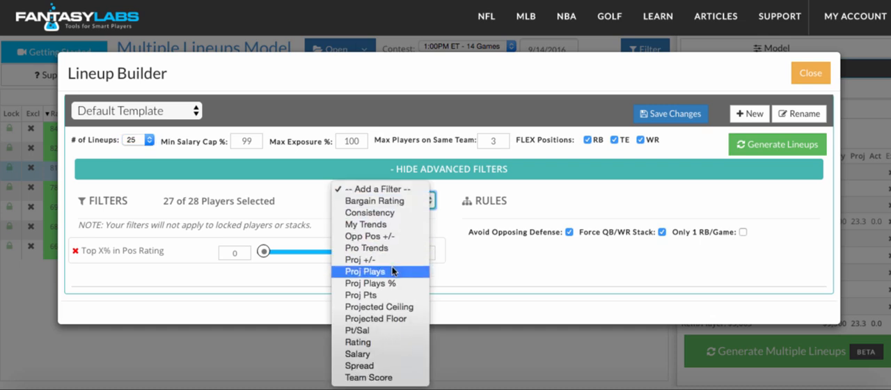
click(454, 258)
- Set the maximum players on the same team to 4 and generate the lineups
double_click(486, 140)
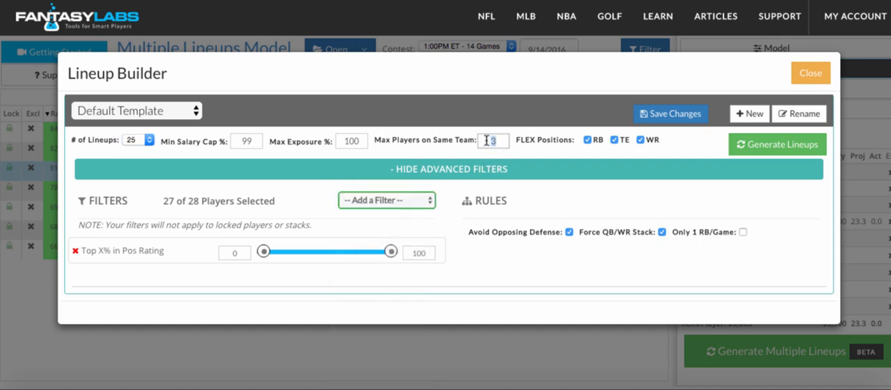
text(4)
click(453, 266)
click(454, 266)
click(754, 150)
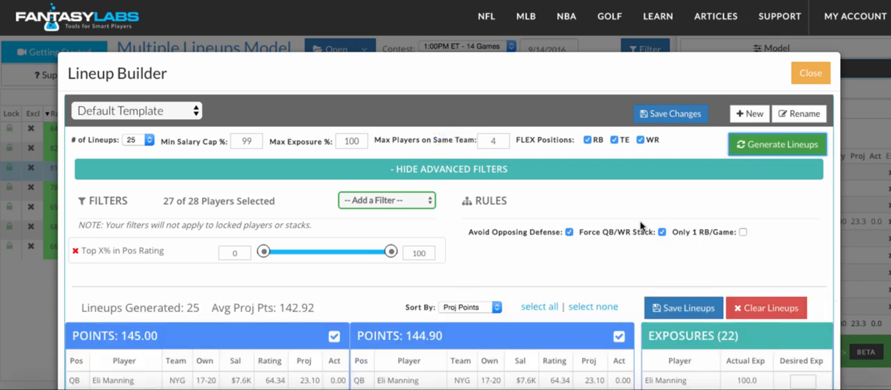
- Review the generated lineups and compare each player's actual exposure with the desired exposure
scroll(641, 224, down, 1)
scroll(642, 225, down, 1)
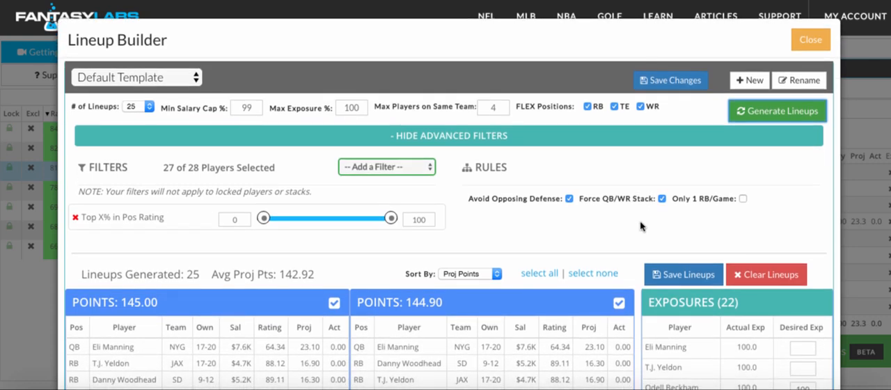
scroll(641, 225, down, 3)
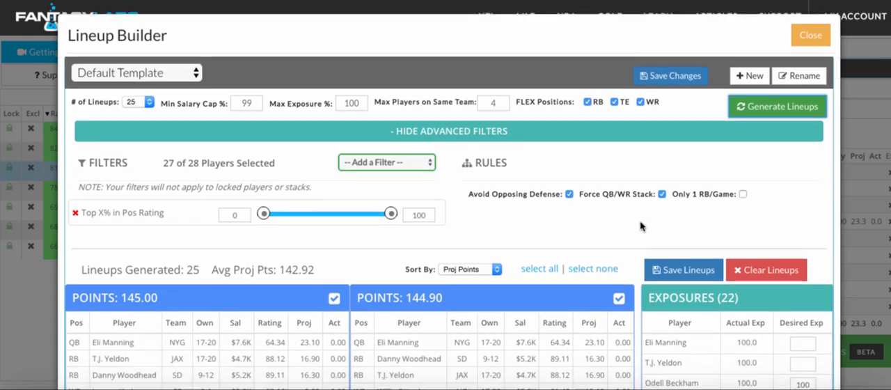
scroll(640, 224, down, 1)
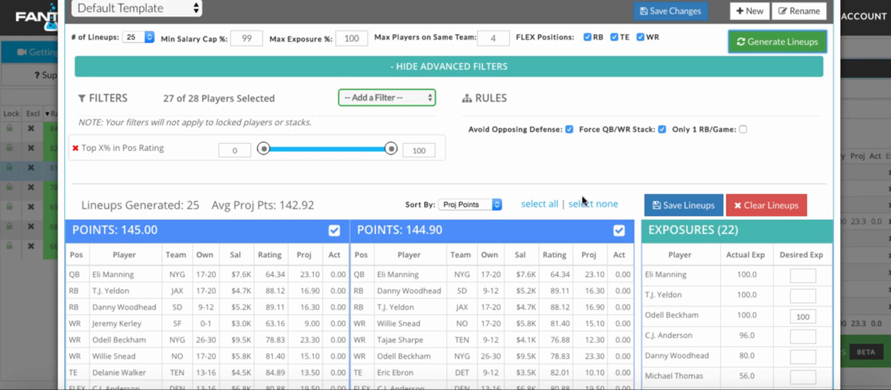
scroll(561, 186, down, 3)
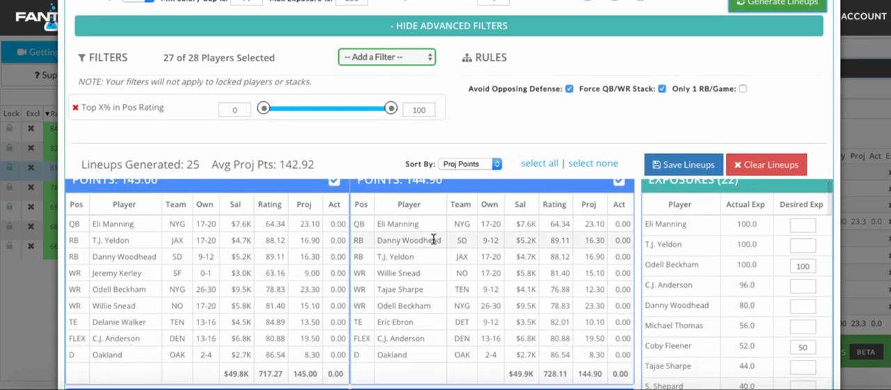
scroll(431, 234, up, 2)
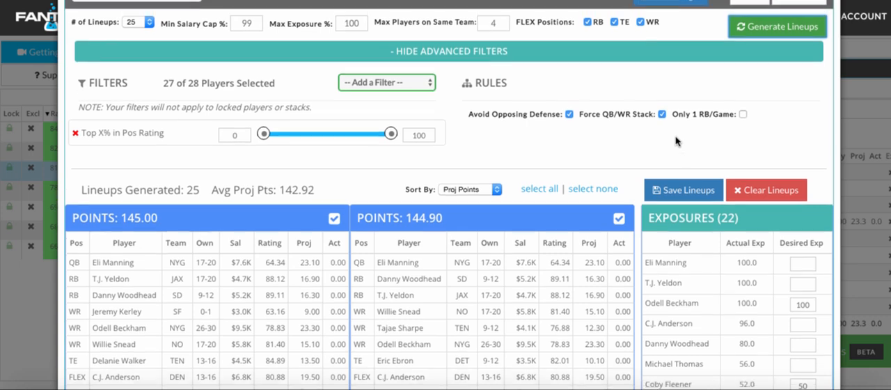
scroll(676, 142, up, 1)
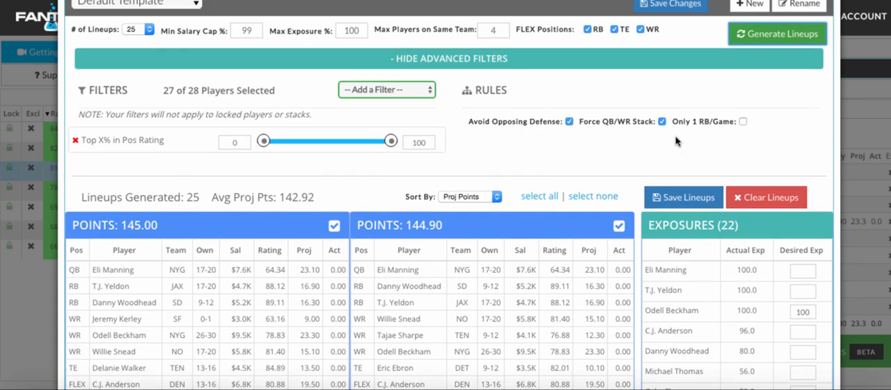
scroll(675, 141, up, 1)
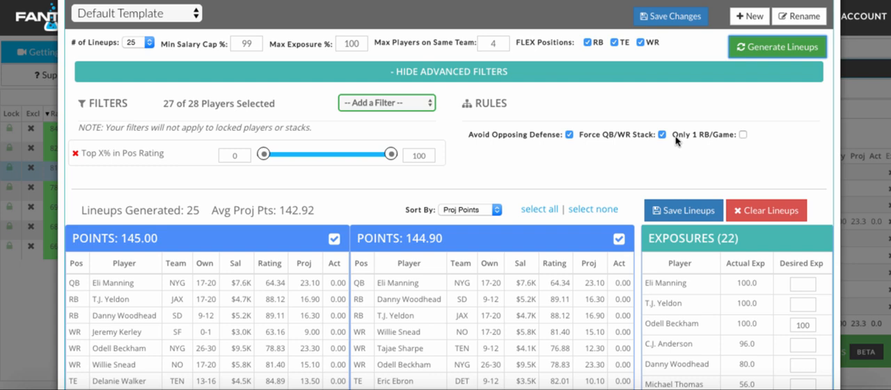
scroll(543, 245, down, 1)
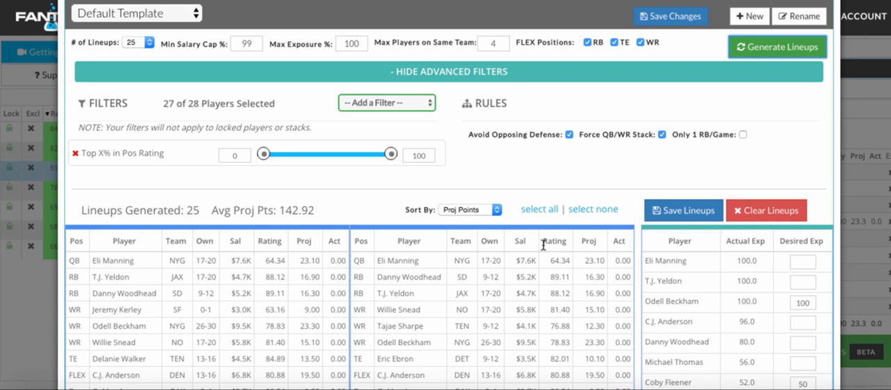
scroll(518, 157, up, 1)
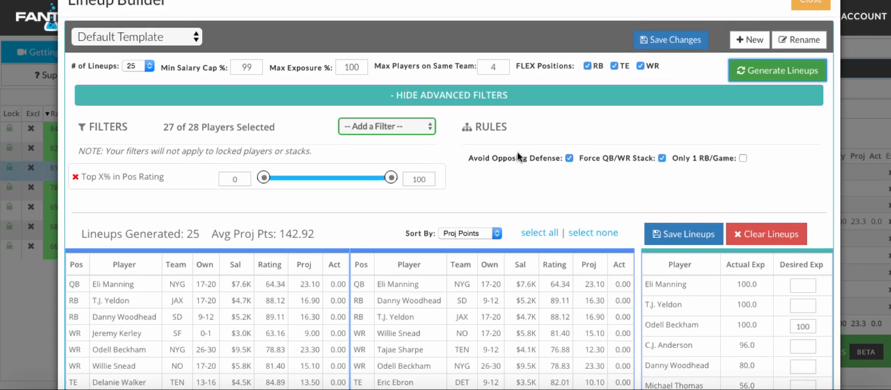